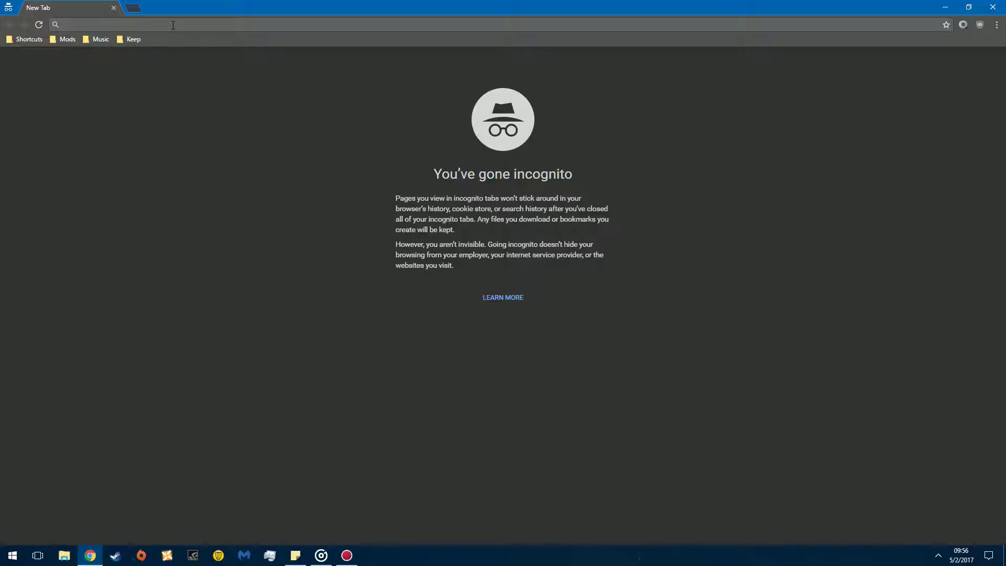
Search Google for 'Davinci resolve', then trim the query to just 'davinci resolve'.
text(Davinc)
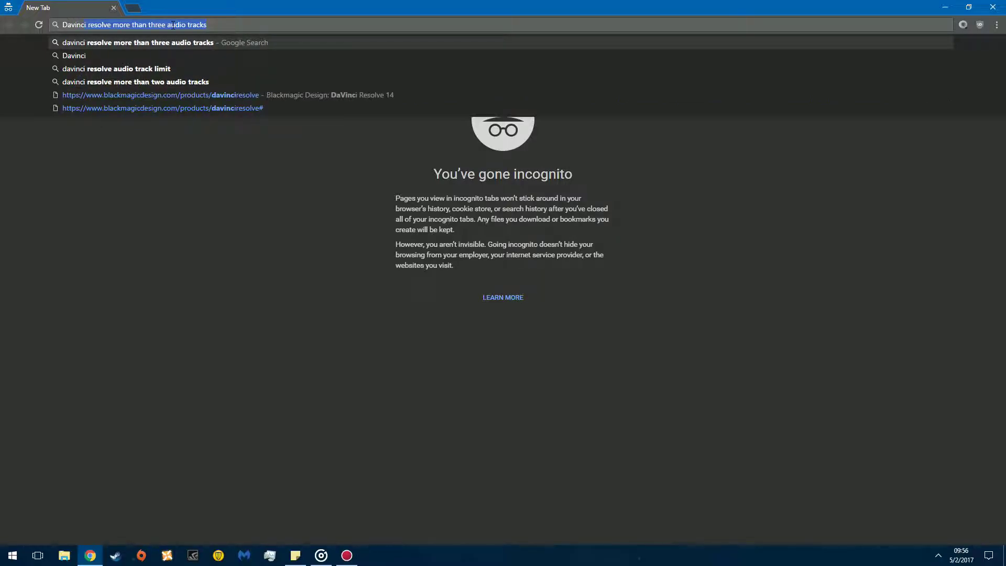
text(i resolve)
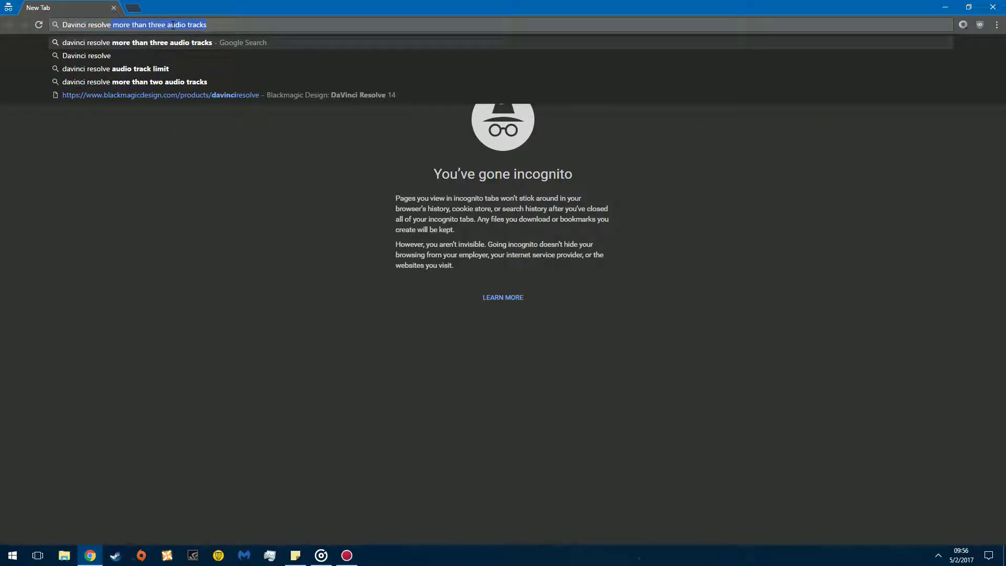
key(Return)
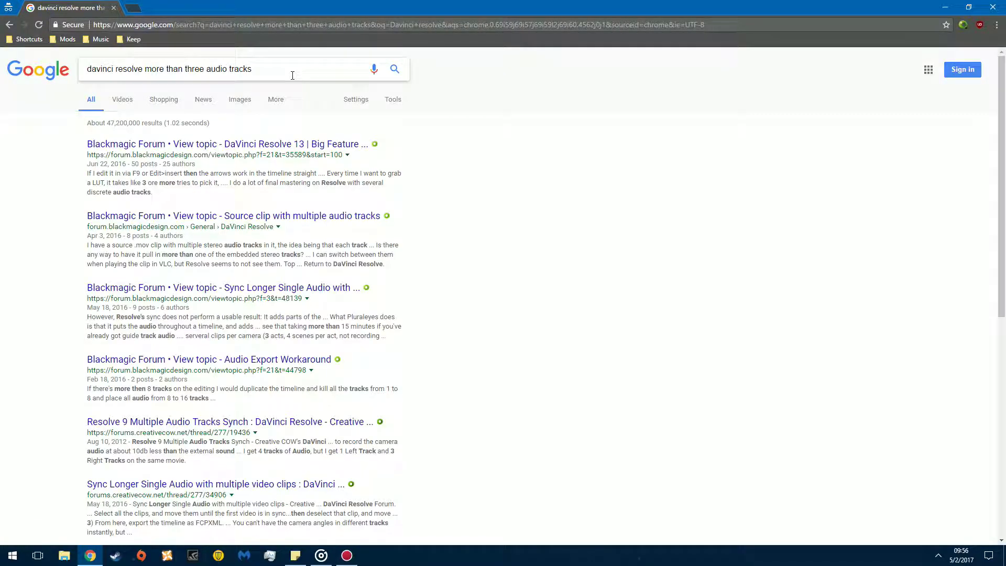
drag(291, 70, 145, 72)
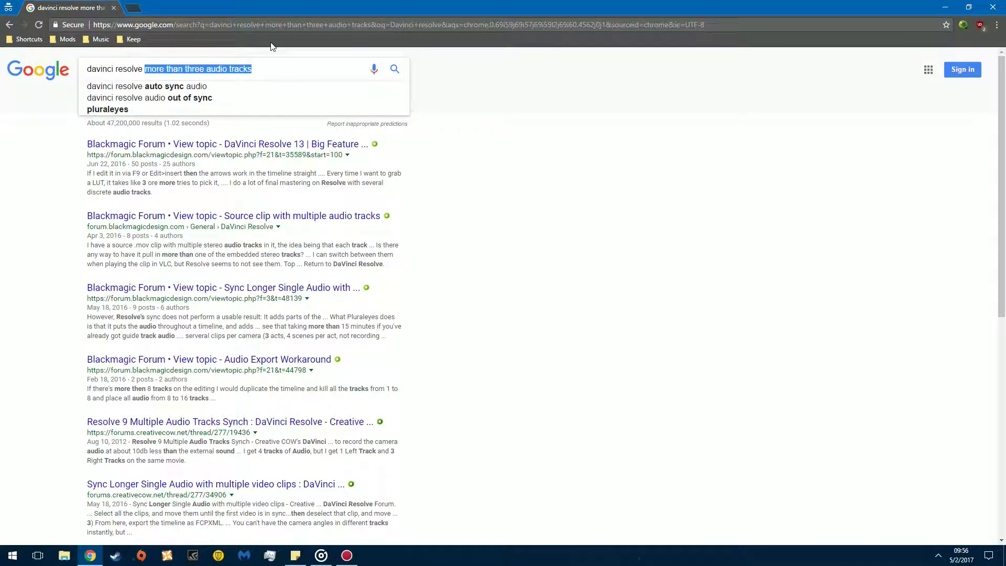
key(BackSpace)
key(Return)
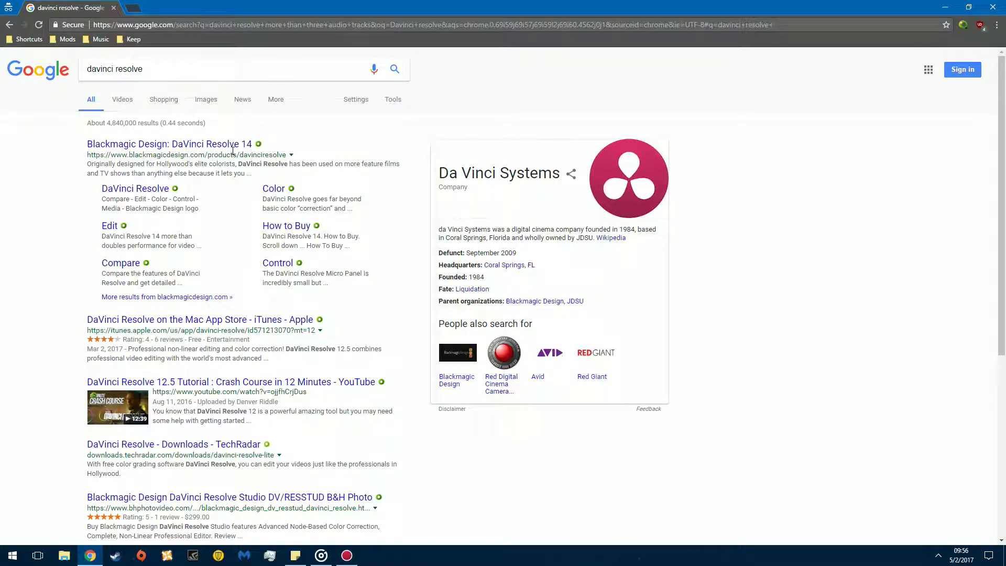
Open the Blackmagic DaVinci Resolve 14 page and view its download options, highlighting the 14 Public Beta title.
click(202, 149)
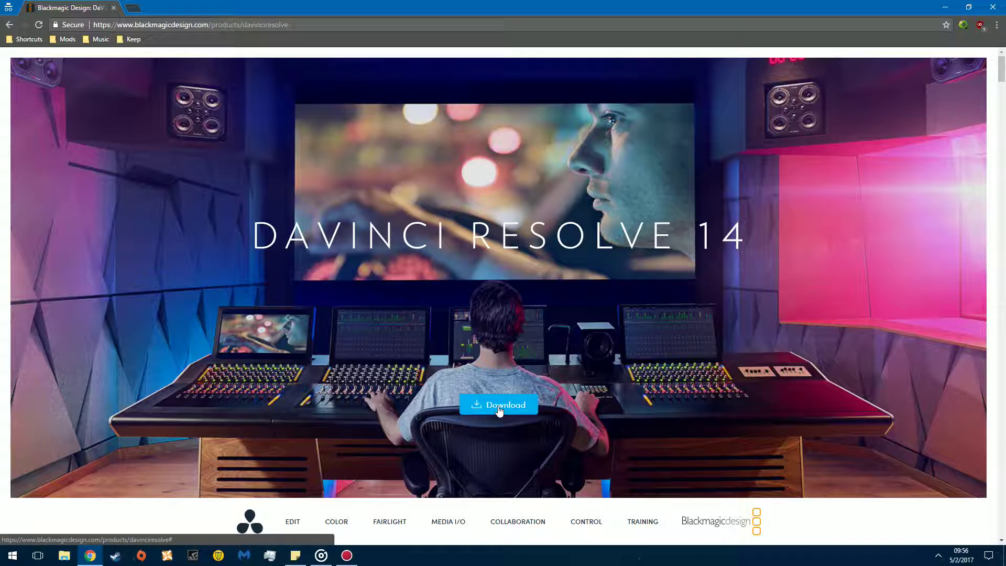
click(499, 411)
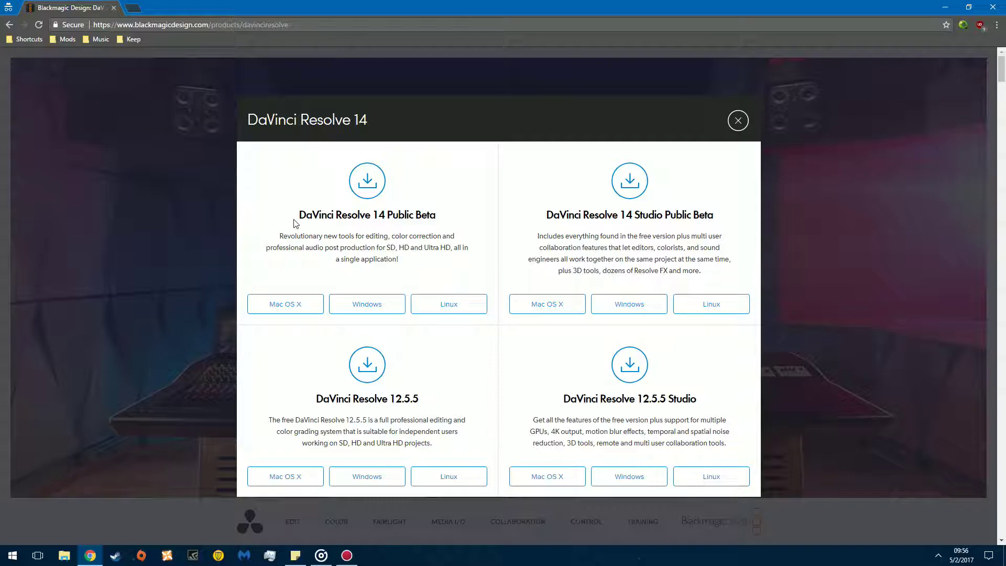
drag(300, 215, 456, 215)
click(451, 216)
drag(295, 219, 431, 214)
click(427, 215)
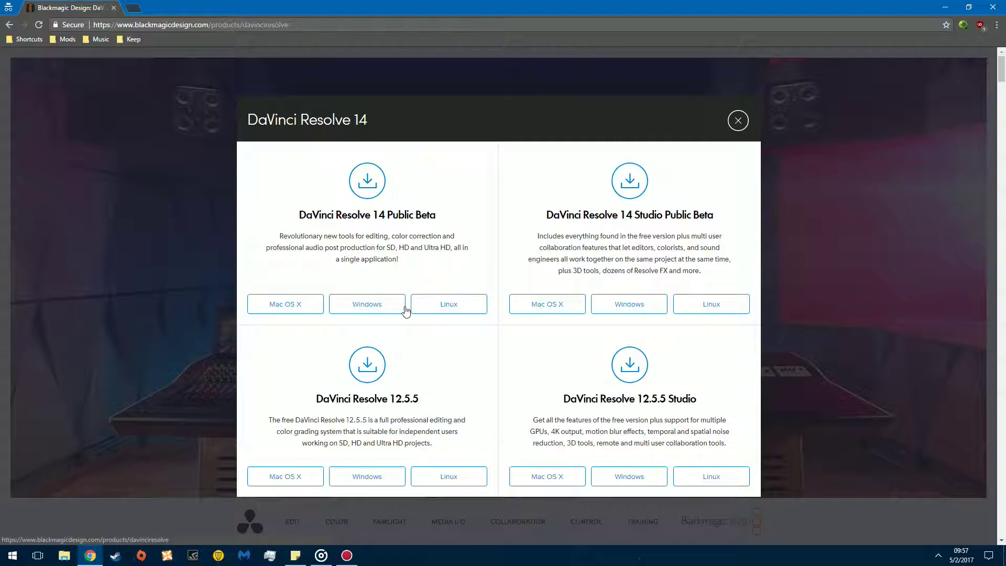
Choose the Windows Public Beta and fill the registration: names, usage 'YpuTube Poopo', wanted features 'All of them'.
click(360, 309)
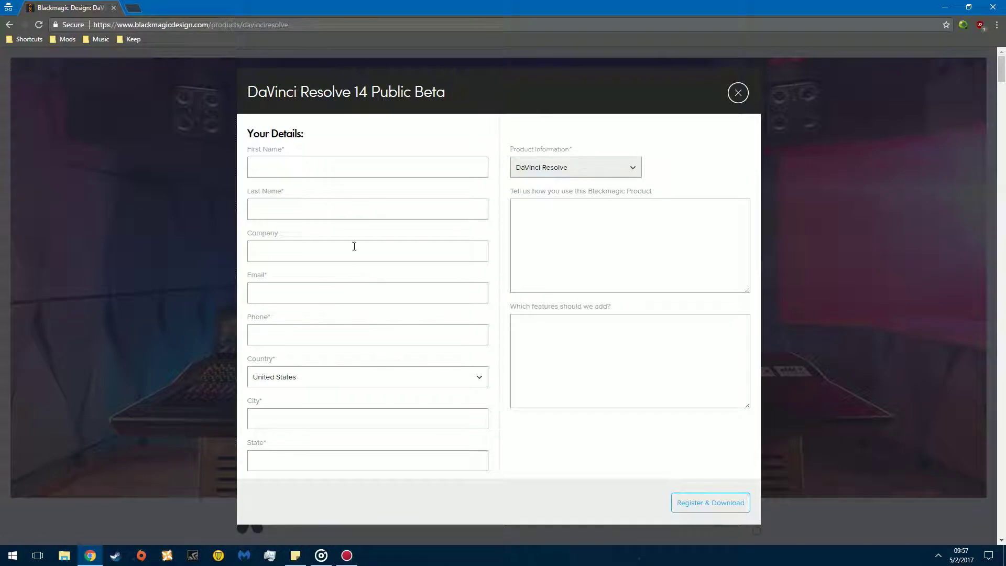
click(274, 164)
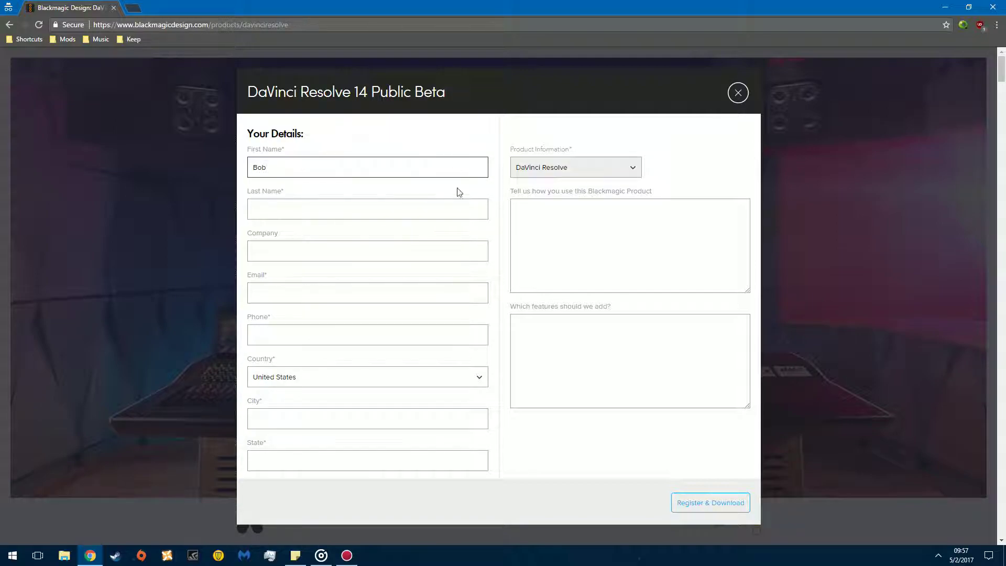
click(349, 215)
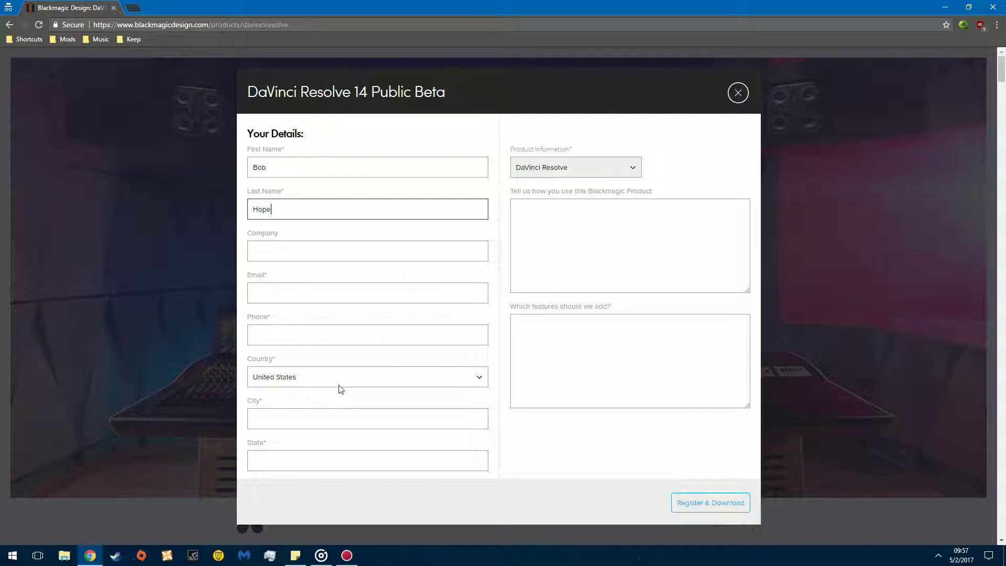
click(560, 214)
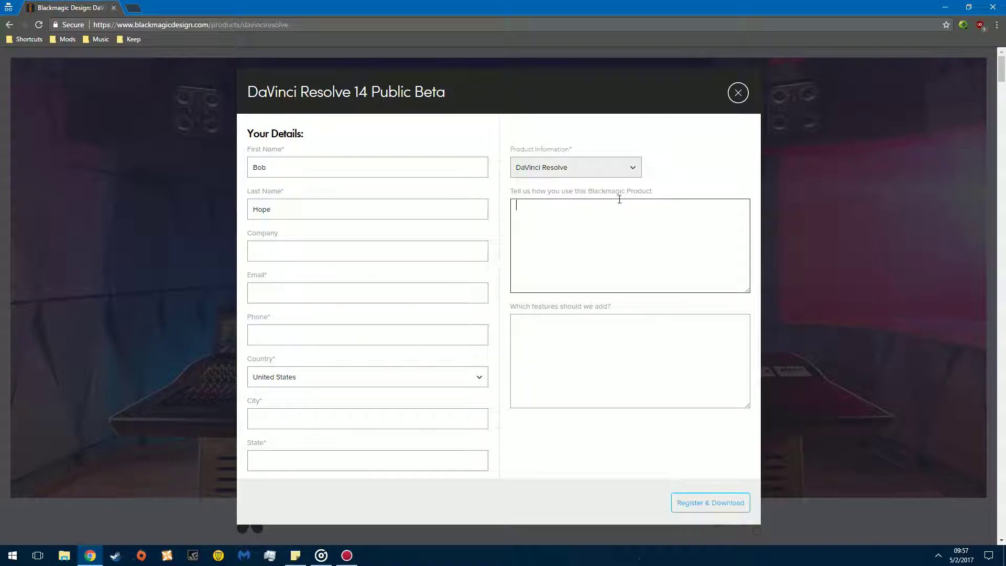
text(Ypu)
text(Tube Poopo)
click(573, 341)
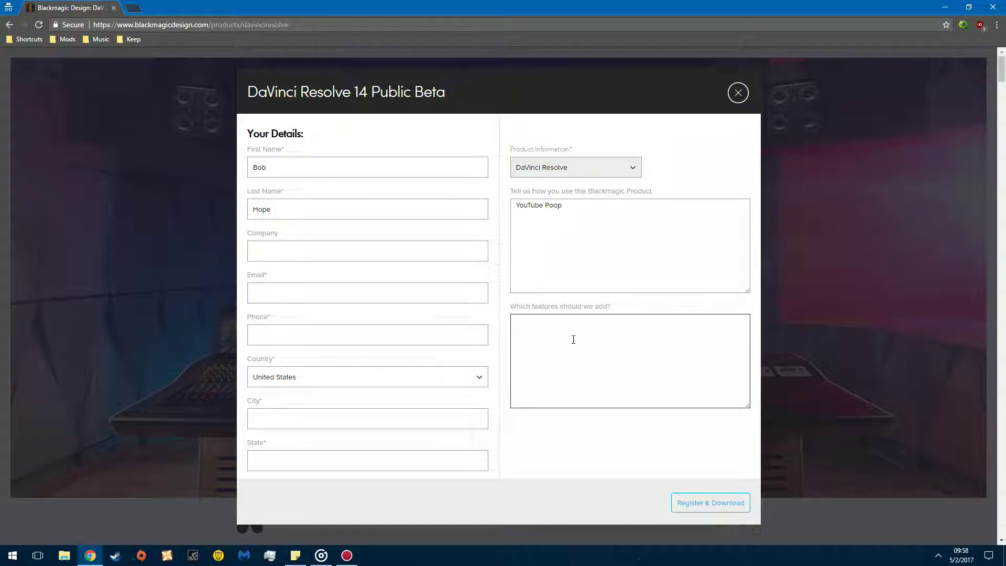
text(All of them)
Close the registration form, minimise Chrome, and open the Downloads folder in File Explorer.
click(738, 92)
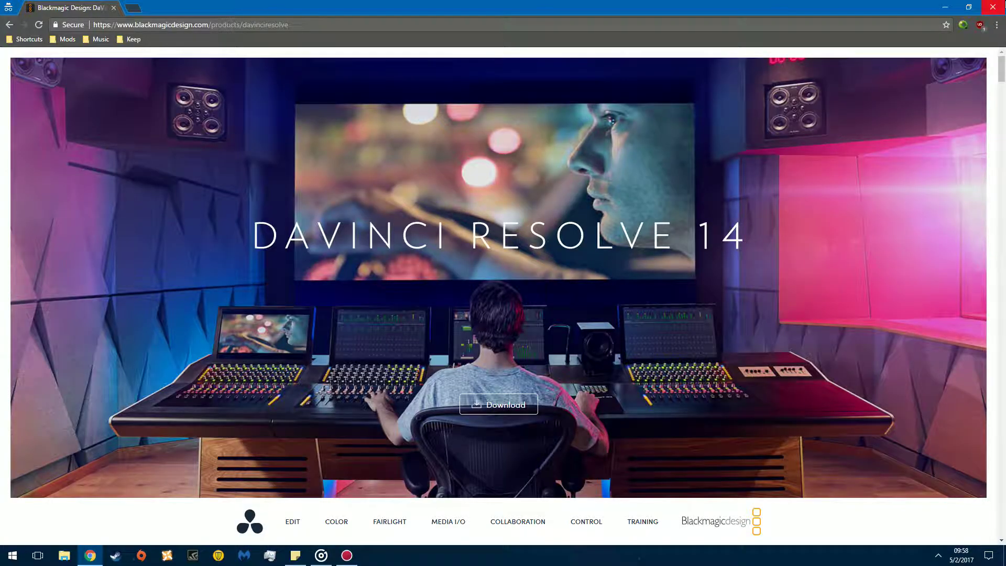
click(945, 7)
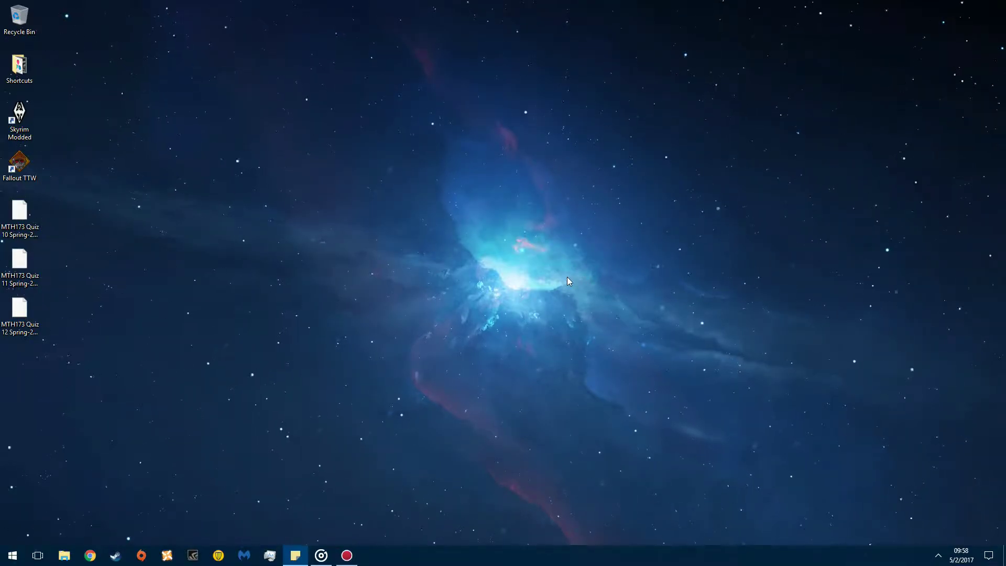
click(64, 556)
double_click(568, 231)
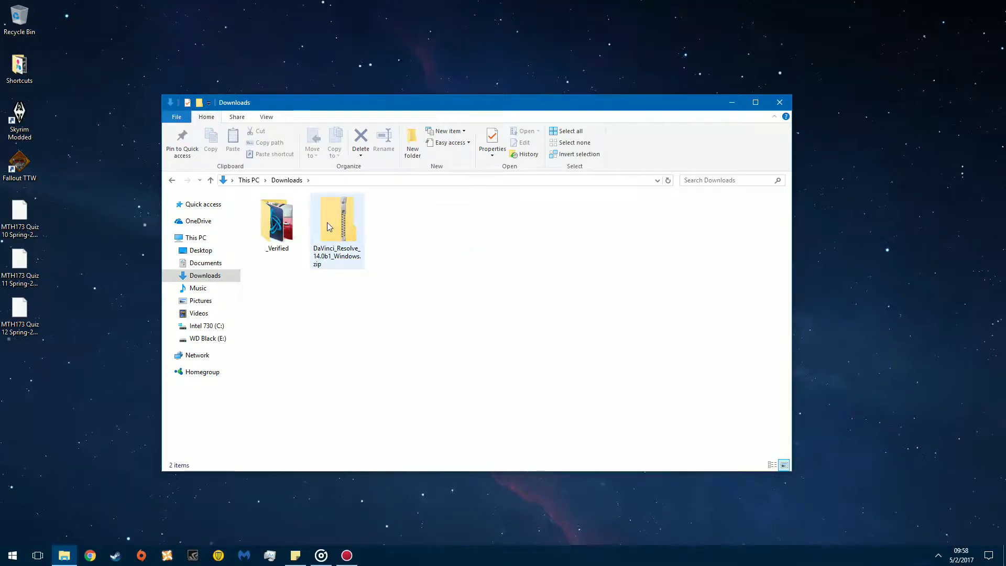
Scan DaVinci_Resolve_14.0b1_Windows.zip for viruses, then also with Malwarebytes Anti-Malware.
click(328, 220)
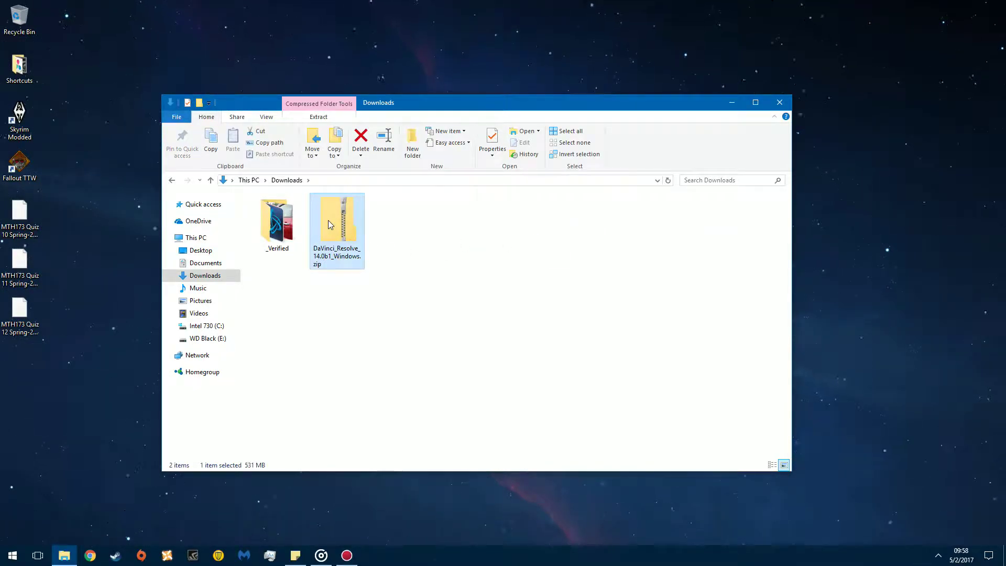
right_click(328, 220)
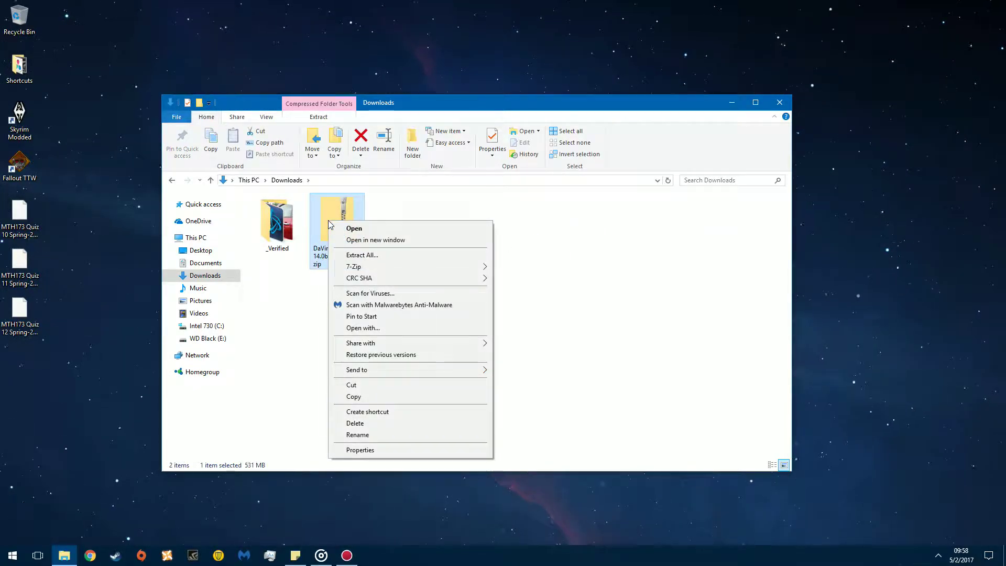
click(373, 293)
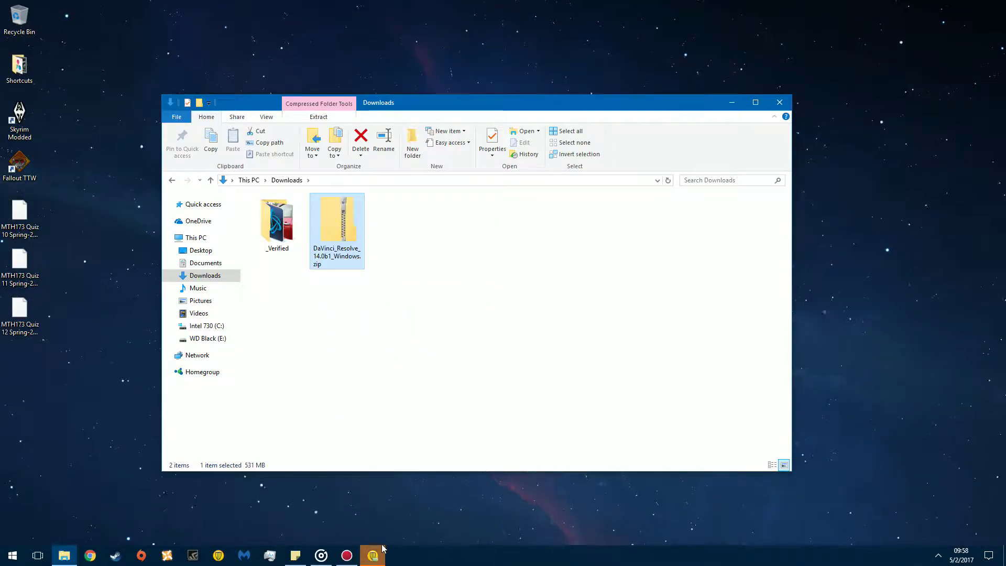
mouse_move(382, 552)
right_click(338, 223)
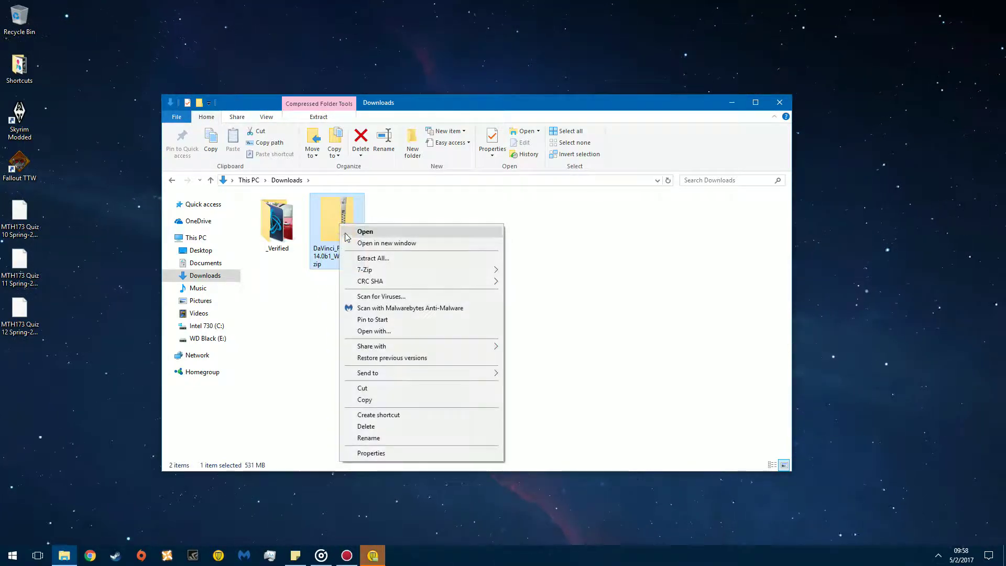
click(385, 309)
click(449, 348)
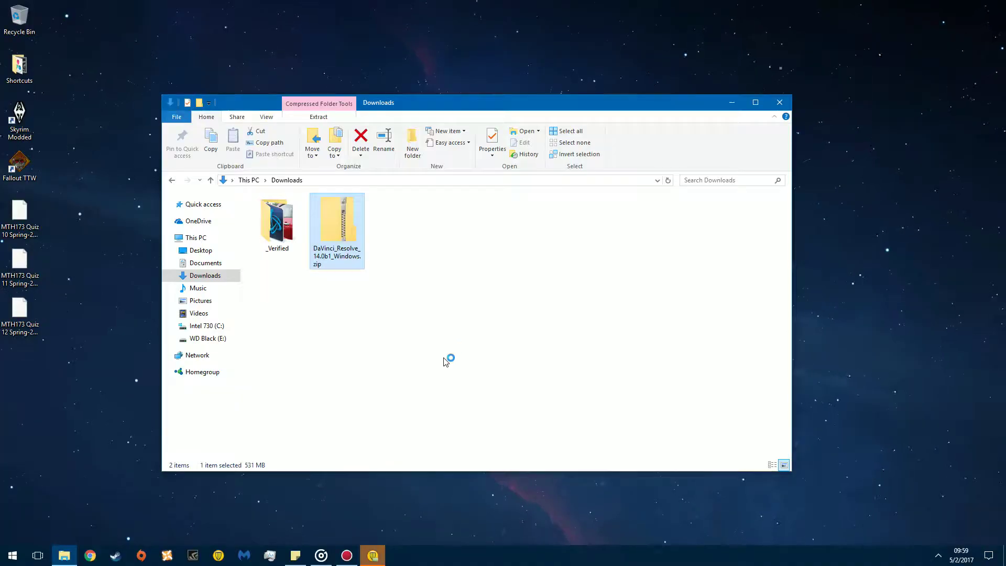
Review the completed virus scan report of the zip and close it.
click(380, 558)
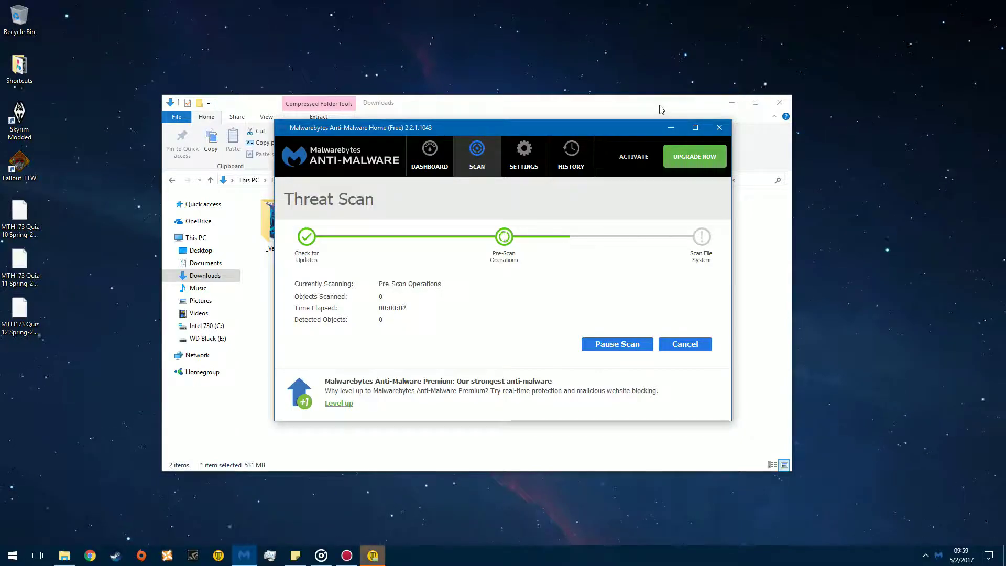
click(671, 127)
click(373, 557)
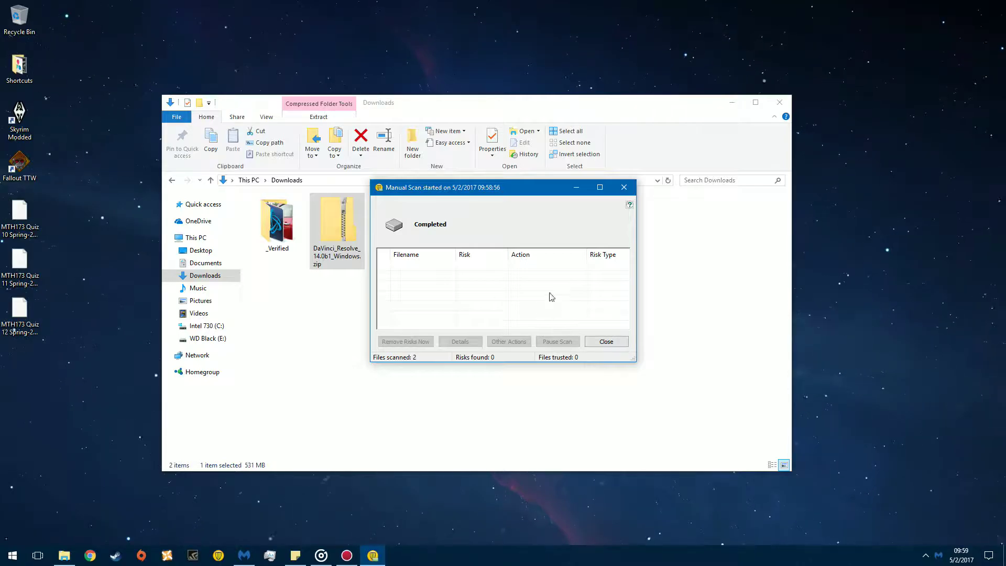
click(606, 342)
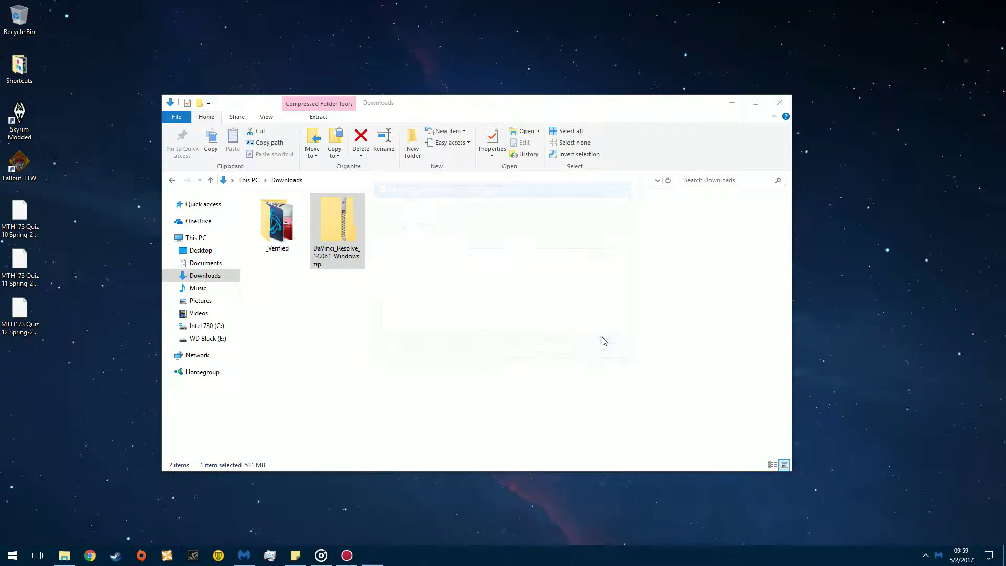
Close the Malwarebytes zero-threat results, minimise the scanner, and bring Downloads forward.
click(245, 555)
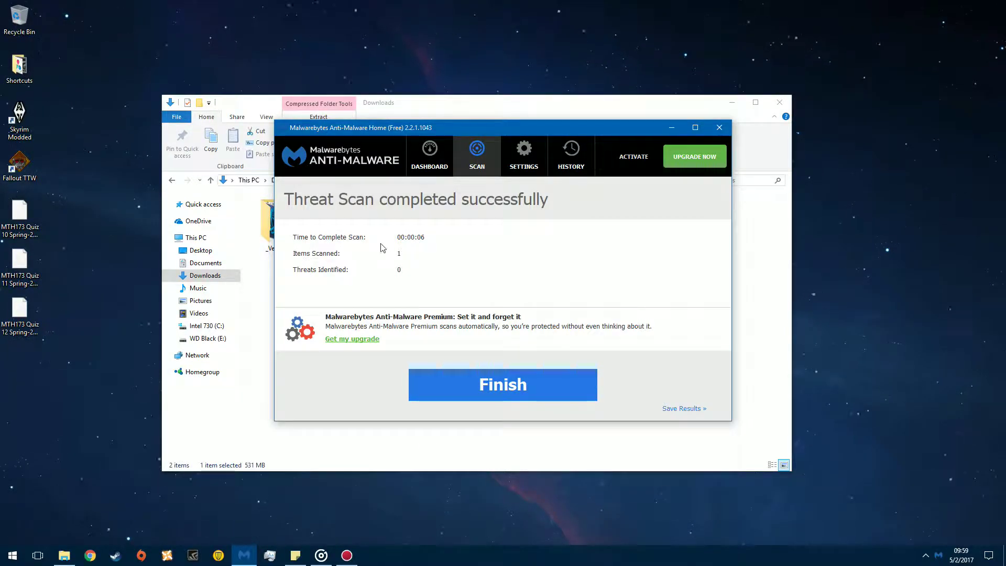
click(536, 380)
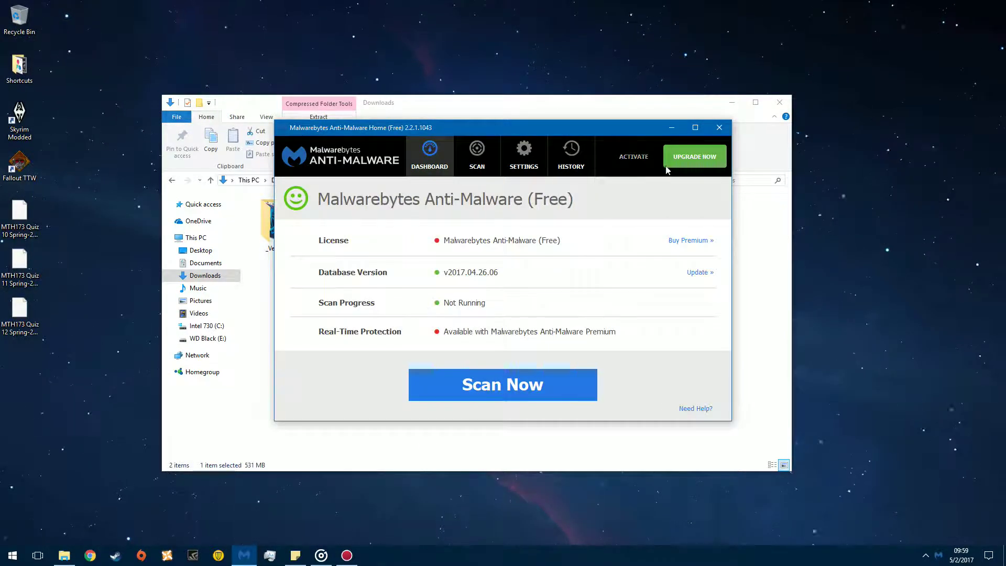
click(672, 127)
click(409, 233)
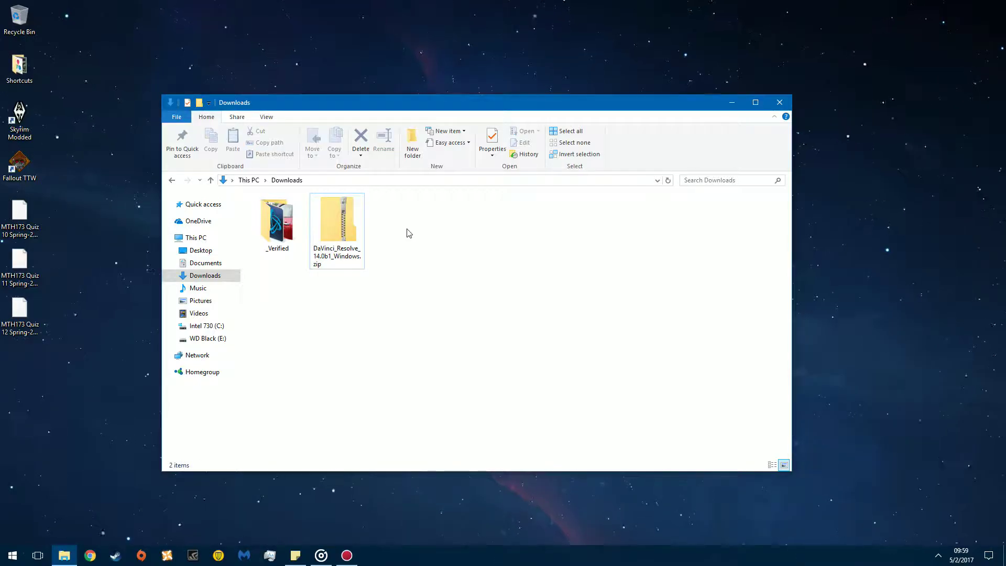
Extract DaVinci_Resolve_14.0b1_Windows.zip into Downloads with 7-Zip's Extract Here.
click(348, 224)
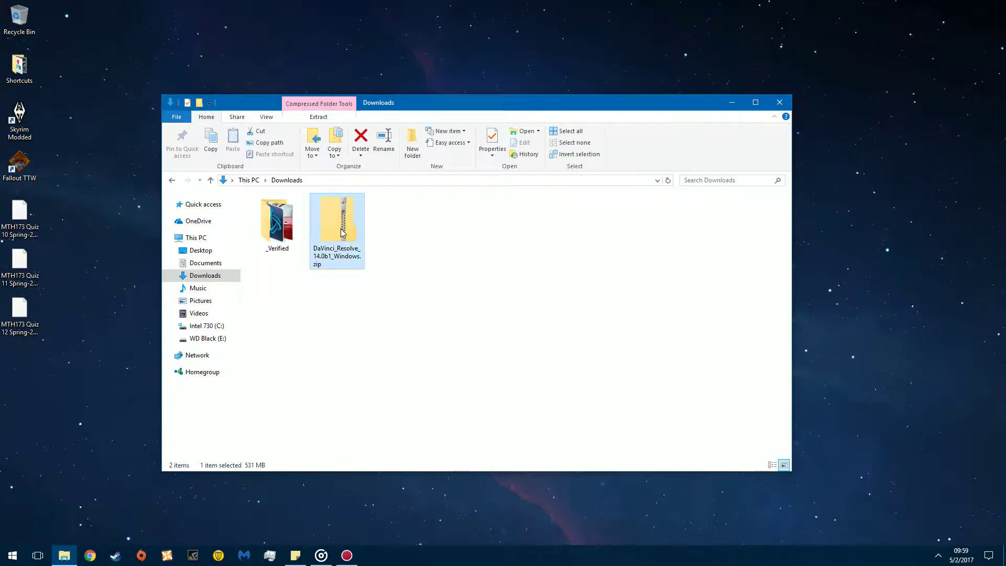
right_click(330, 230)
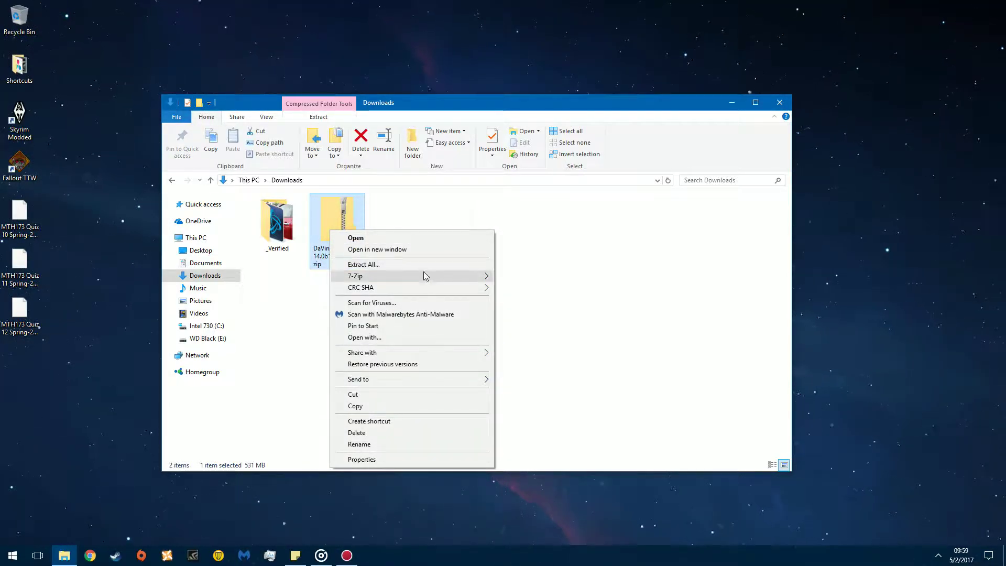
mouse_move(424, 276)
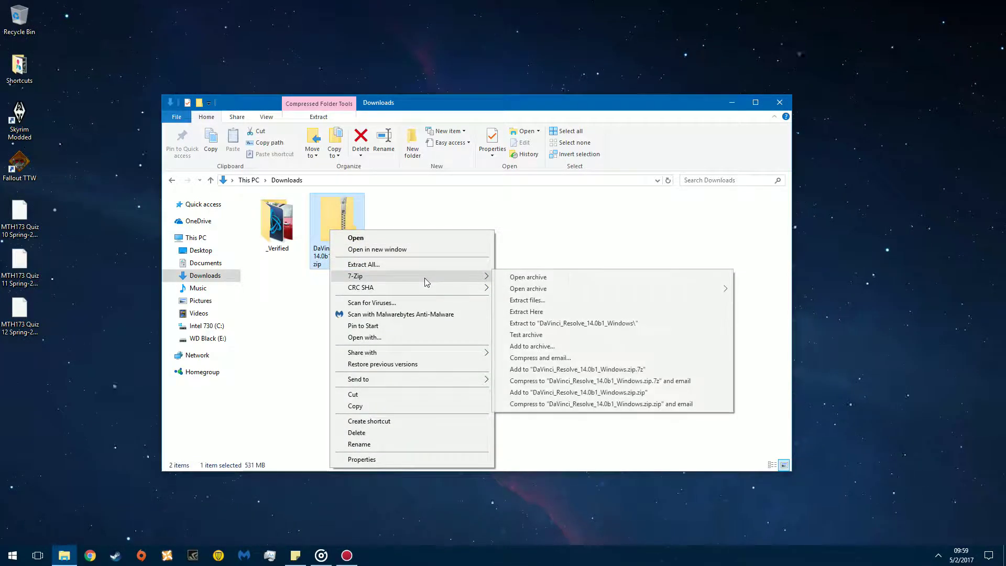
click(552, 312)
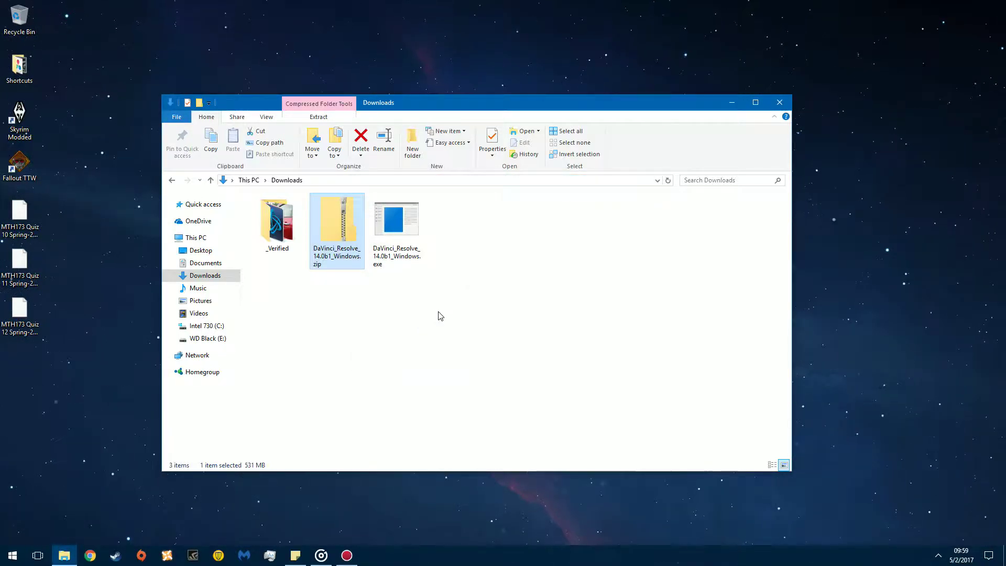
Select the extracted DaVinci_Resolve_14.0b1_Windows.exe to confirm it is the Blackmagic installer, version 14.0.20.0.
click(438, 314)
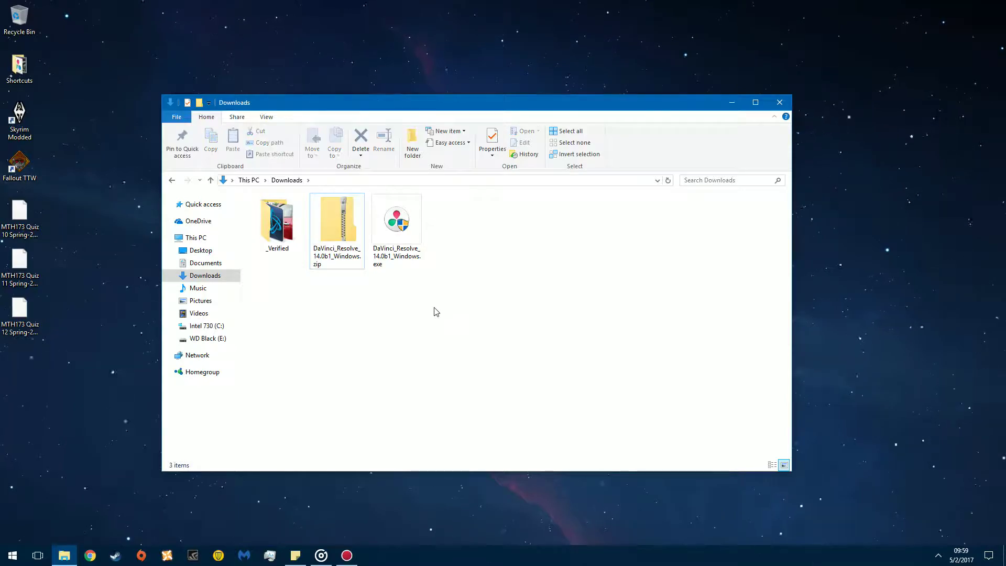
click(394, 224)
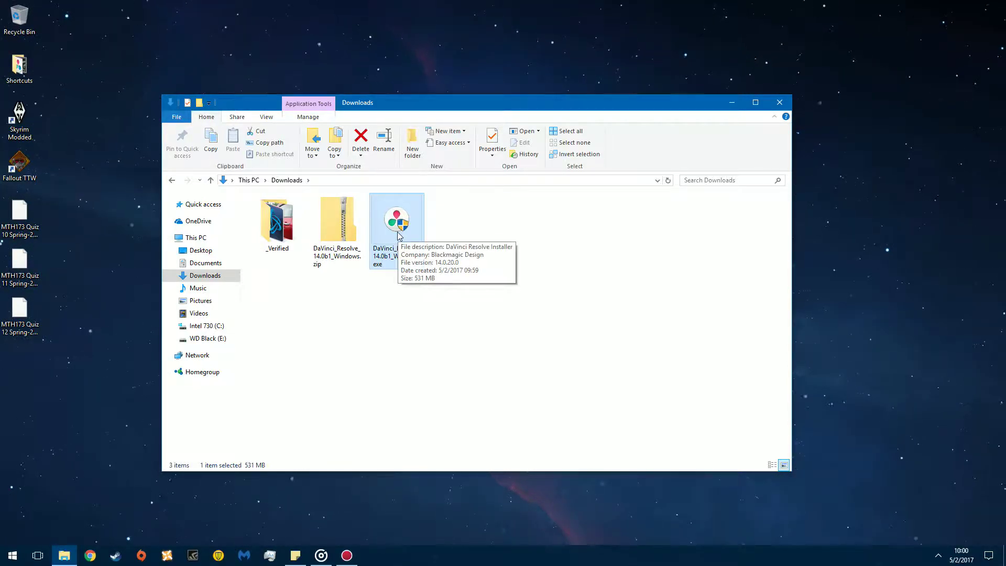
Launch DaVinci Resolve from the desktop Shortcuts folder and clear away the Explorer windows.
double_click(19, 66)
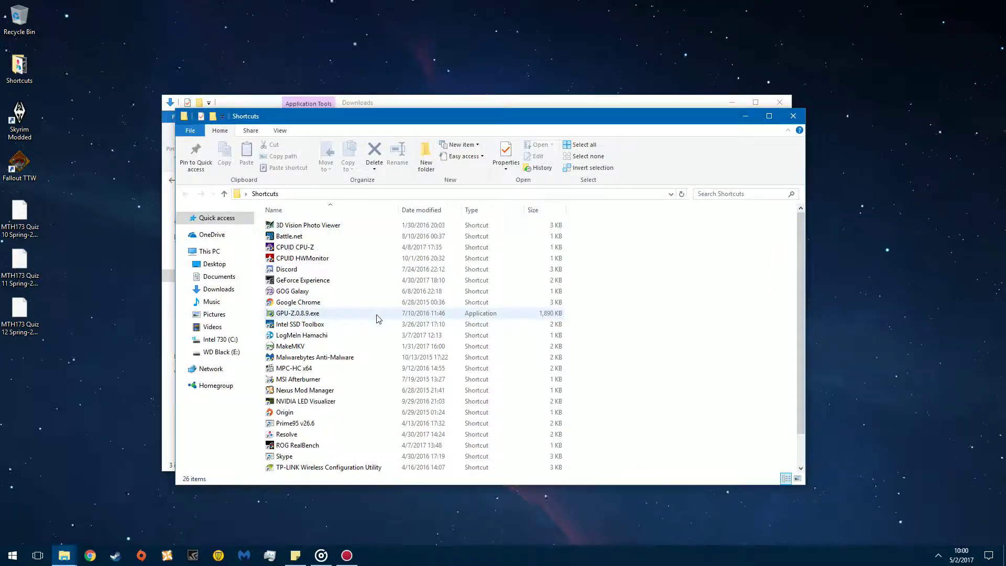
scroll(359, 311, down, 1)
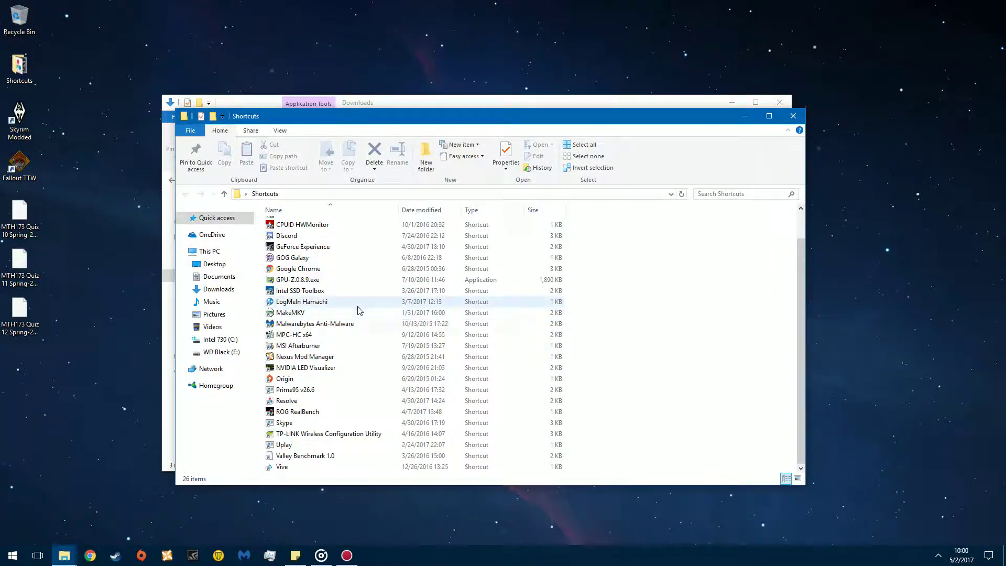
double_click(302, 401)
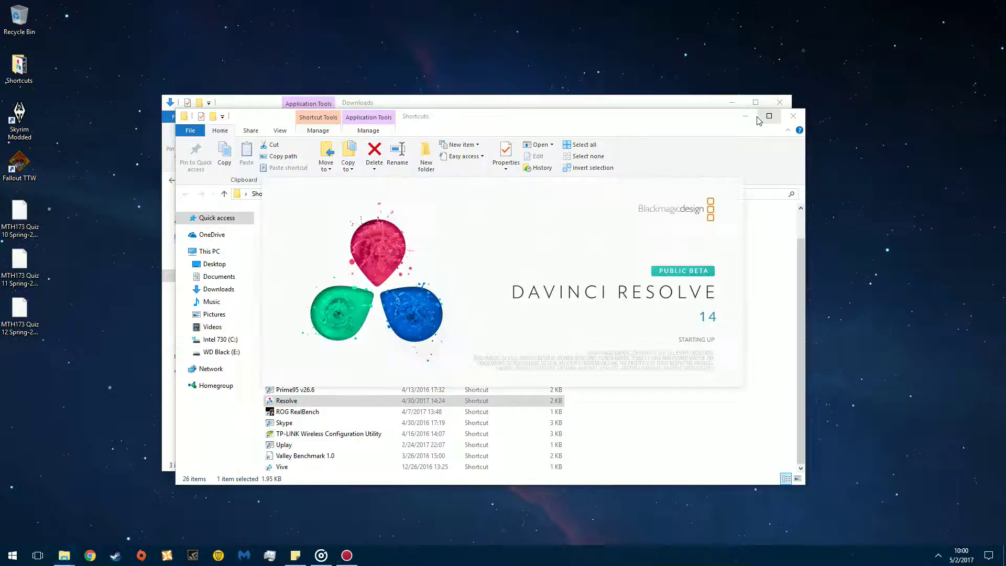
click(738, 111)
click(735, 107)
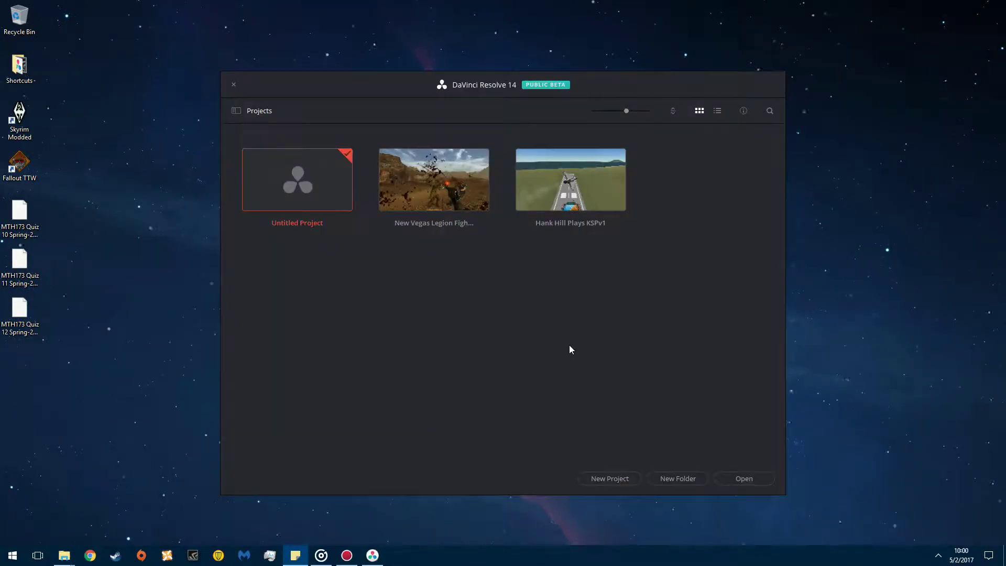
Open the New Vegas Legion Fighter project and dismiss the cache, gallery and capture path warnings.
double_click(453, 183)
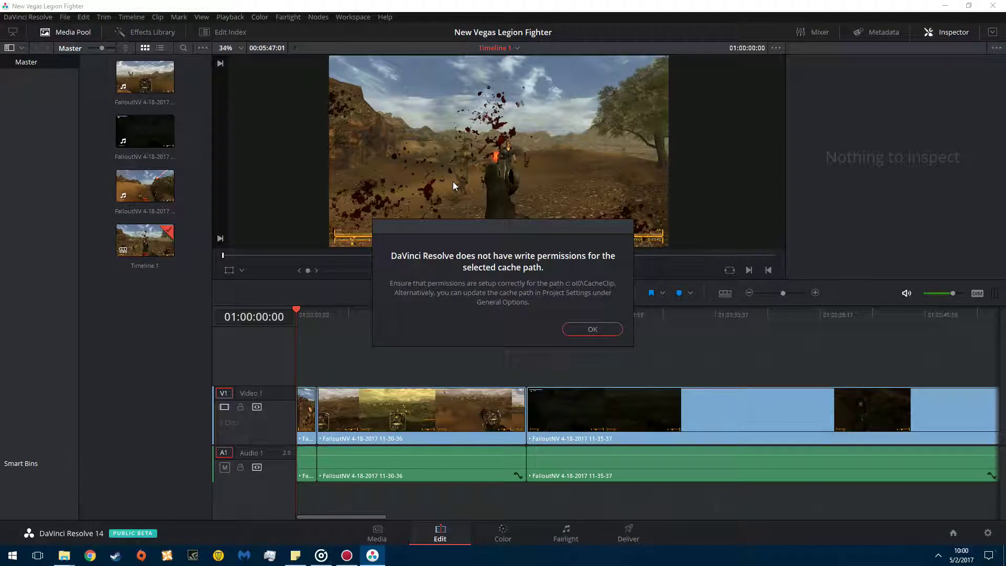
click(575, 329)
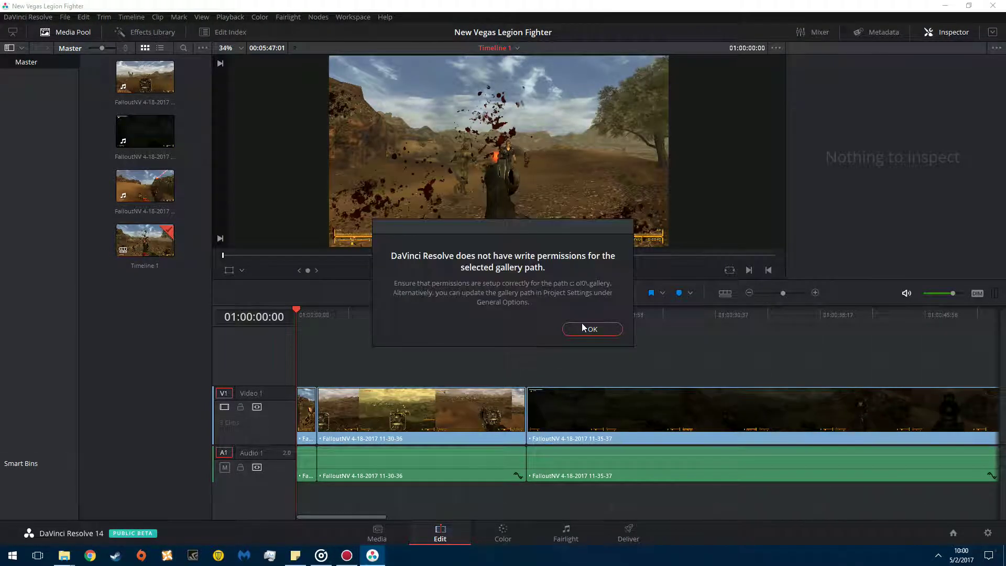
click(581, 323)
click(582, 324)
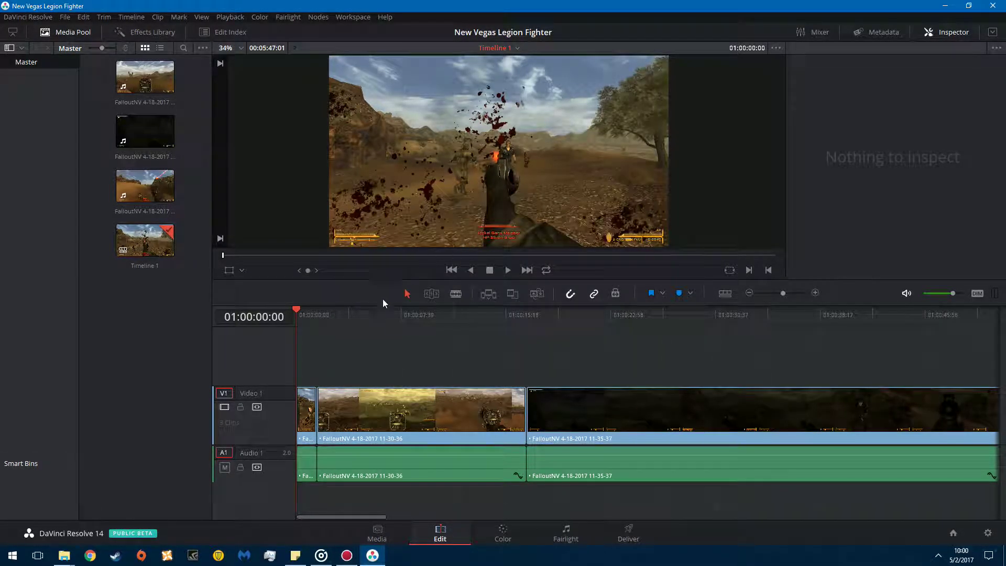
Scrub and play Timeline 1 from 01:00:07:00, stopping at 01:00:12:05, then close Resolve.
drag(307, 311, 596, 317)
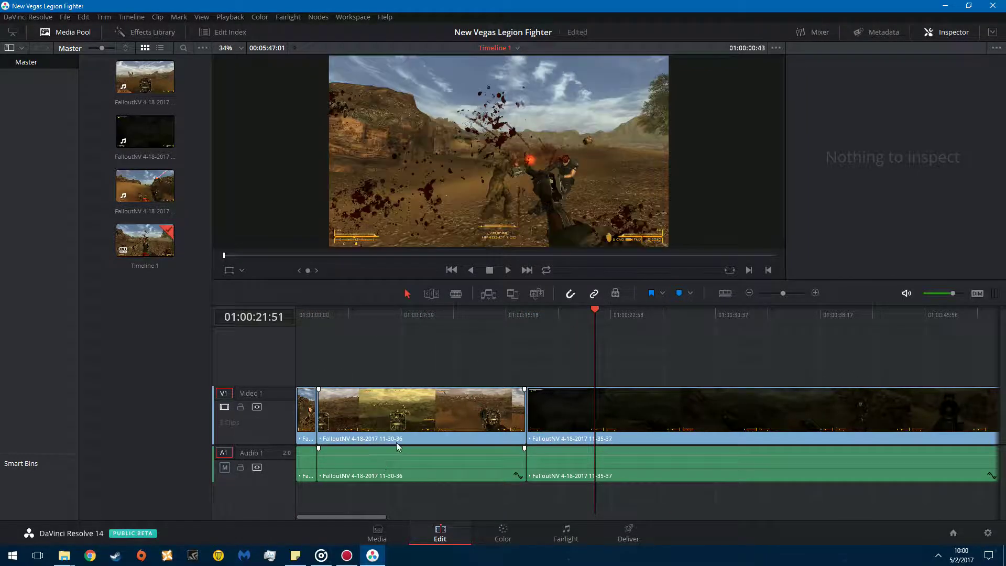
drag(596, 311, 415, 311)
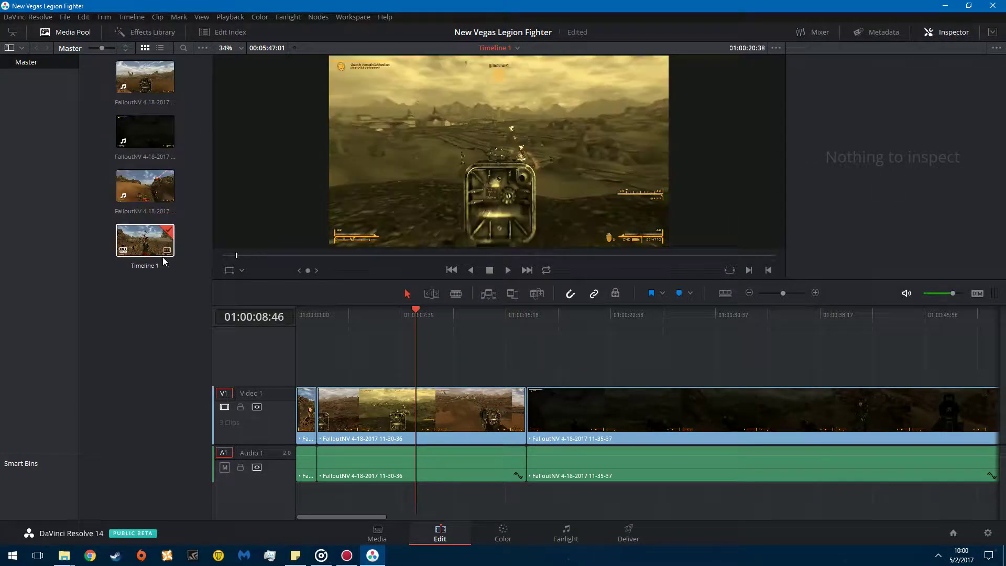
click(509, 271)
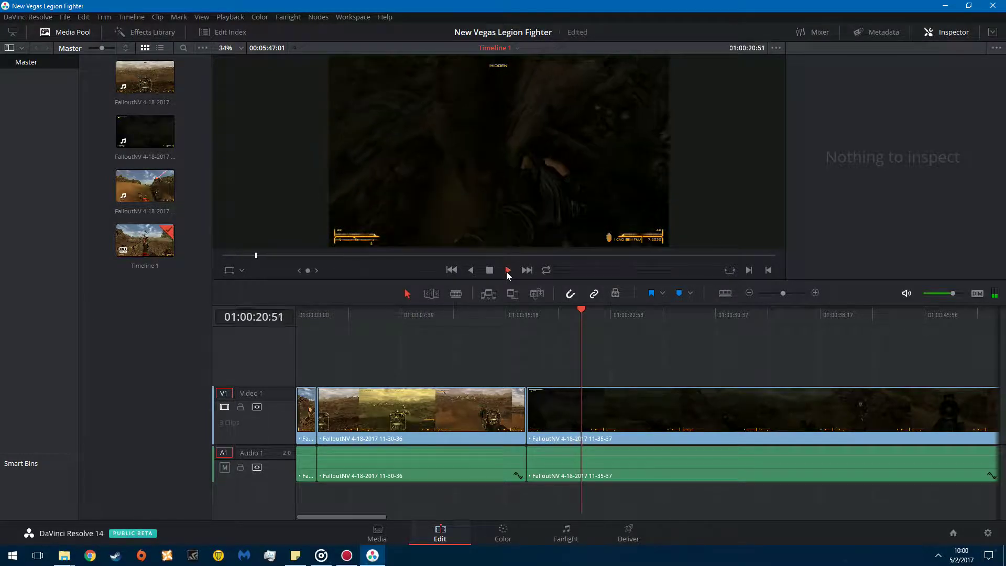
click(499, 272)
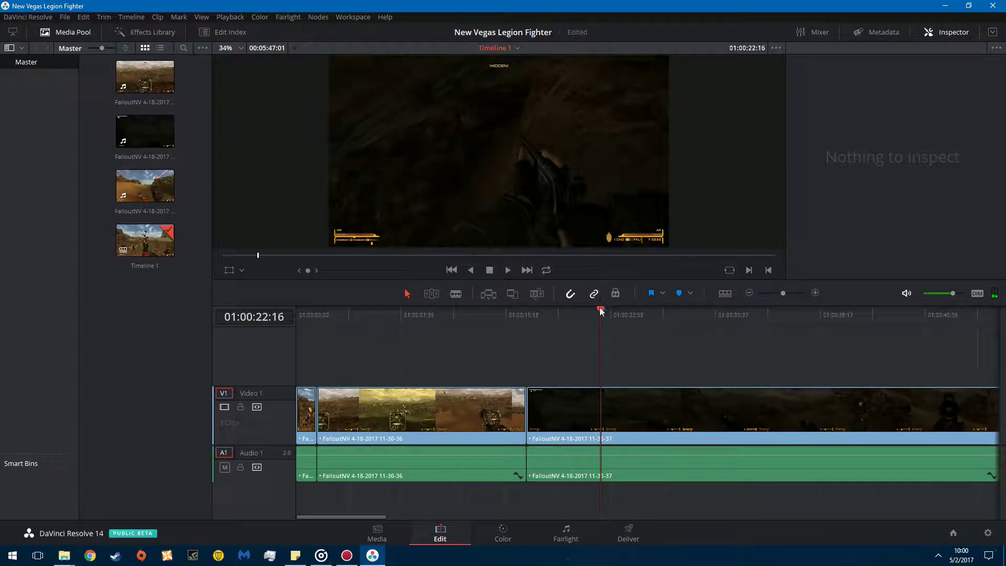
drag(597, 310, 392, 312)
click(508, 270)
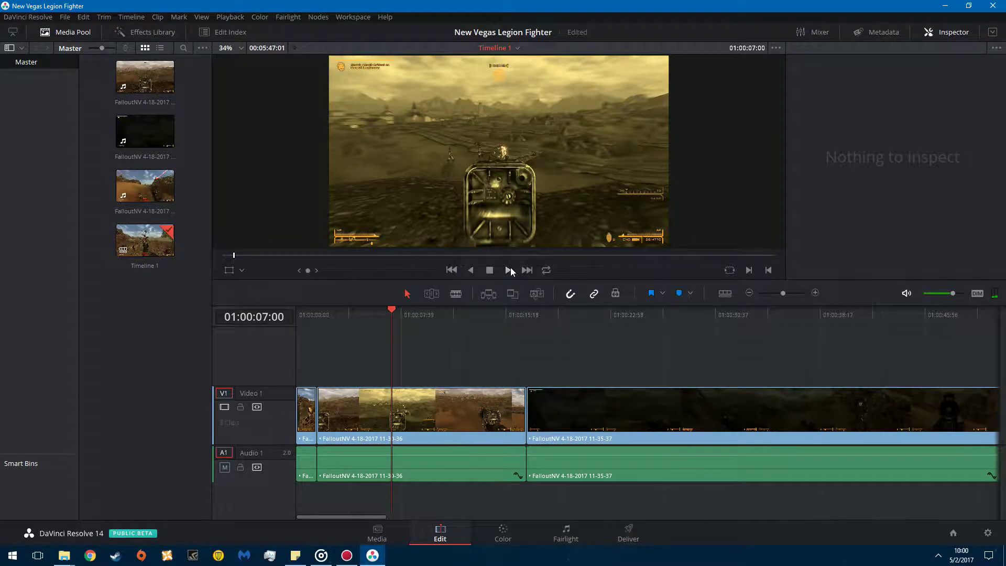
click(484, 270)
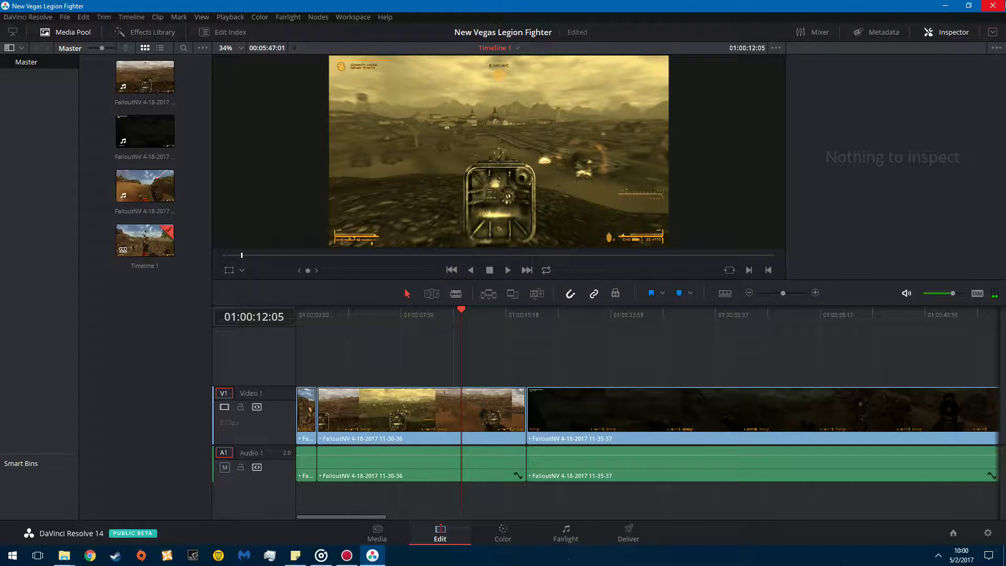
click(993, 6)
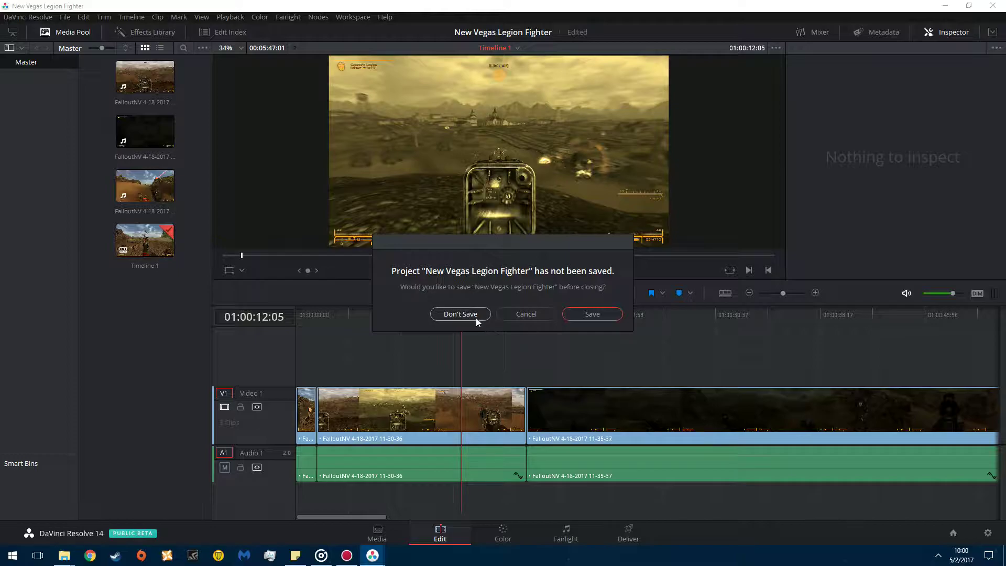
Quit DaVinci Resolve with Don't Save, discarding the project changes.
click(476, 317)
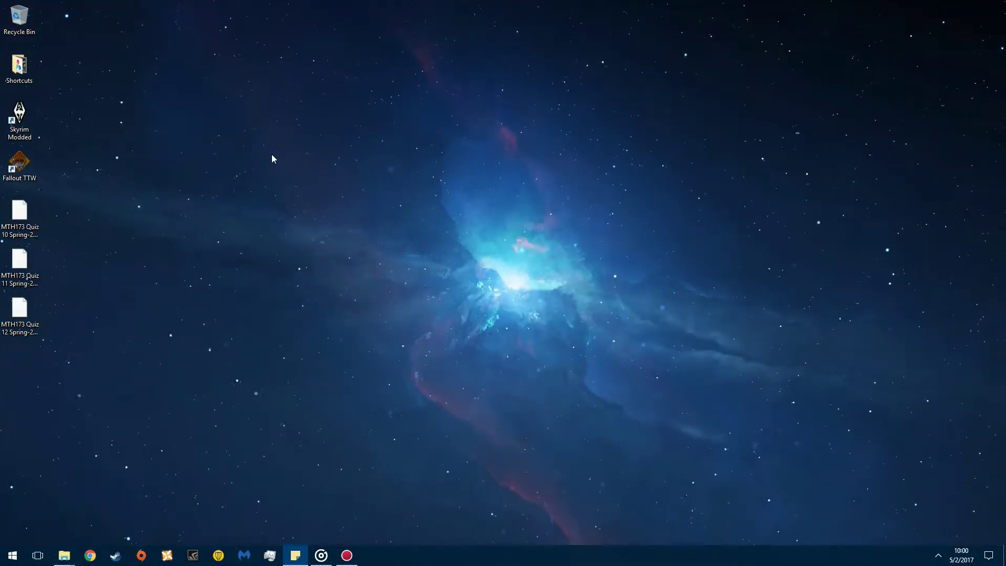
drag(272, 151, 415, 340)
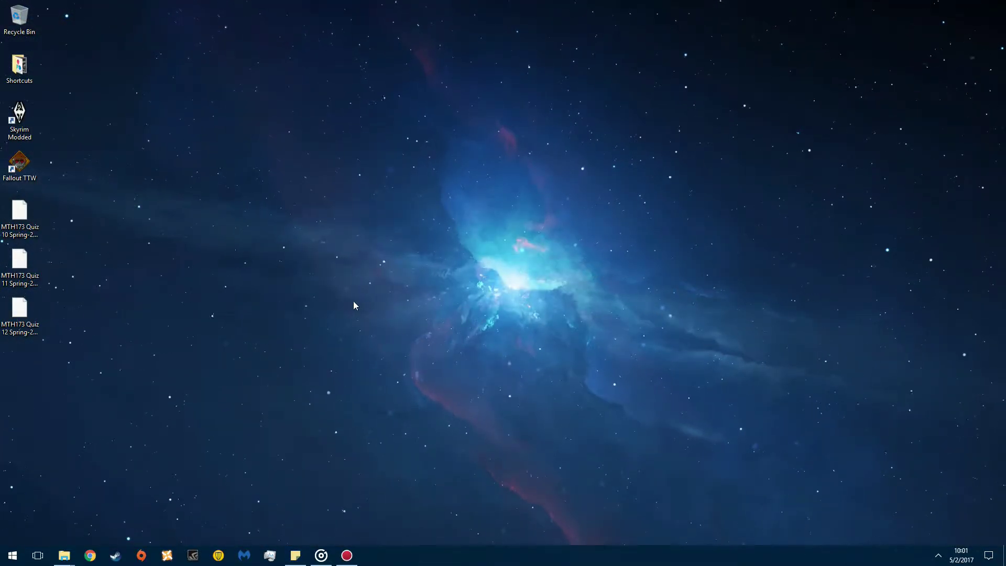